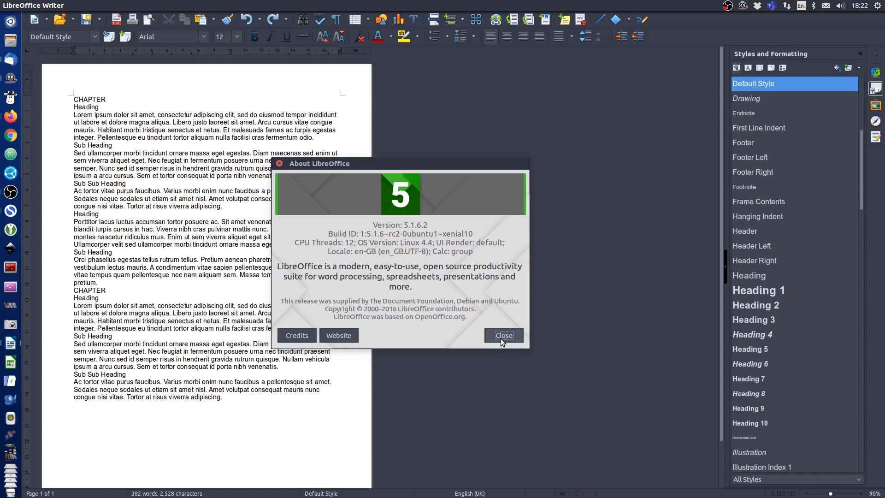
# - Review the document's Outline Numbering settings without changing them
pyautogui.click(501, 337)
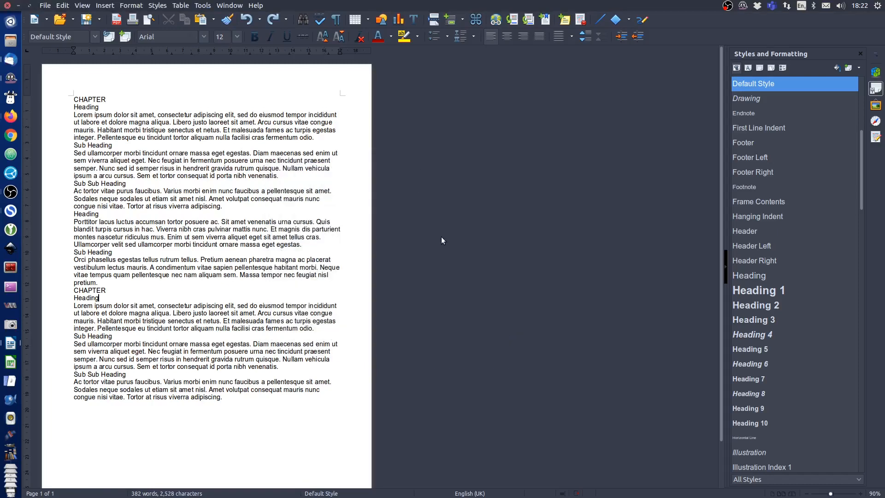
pyautogui.click(207, 7)
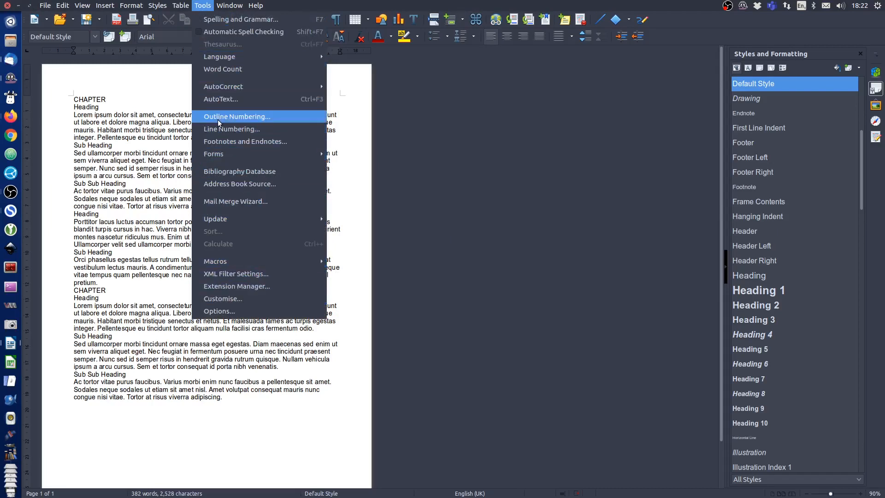
pyautogui.click(250, 118)
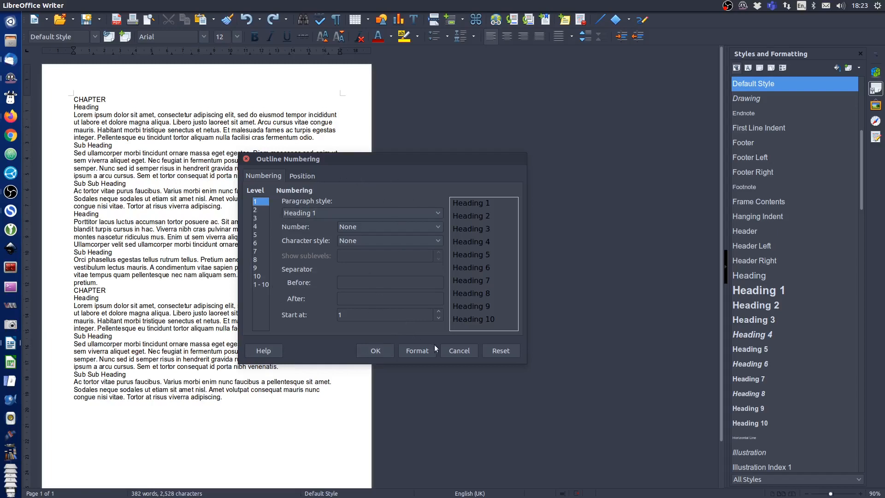
pyautogui.click(459, 350)
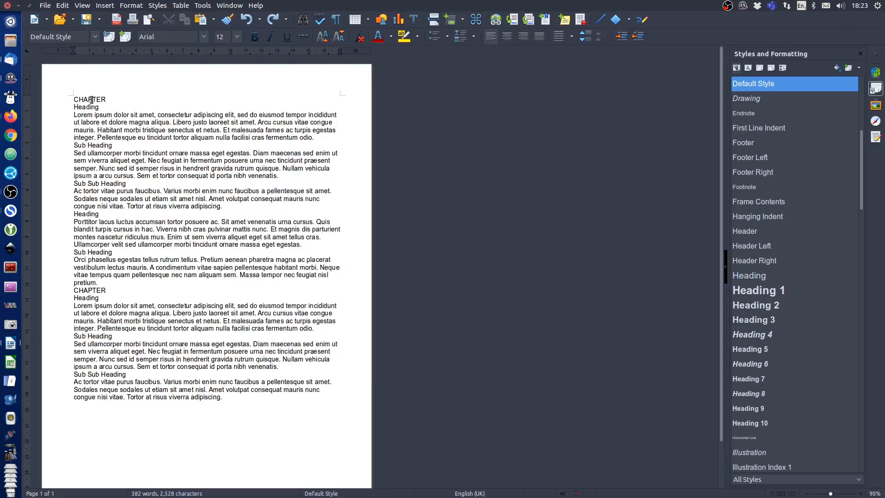
# - Create a new paragraph style named ChapterHeading based on the first CHAPTER line
pyautogui.click(91, 99)
pyautogui.click(859, 68)
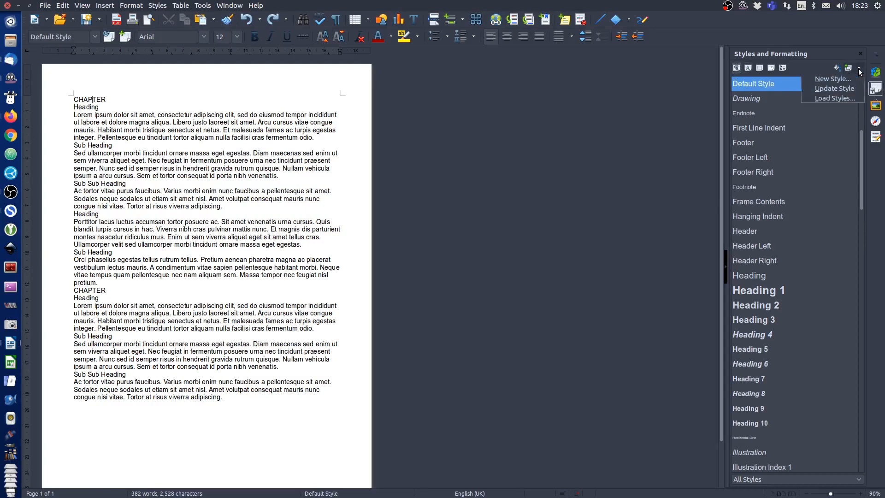
pyautogui.click(838, 79)
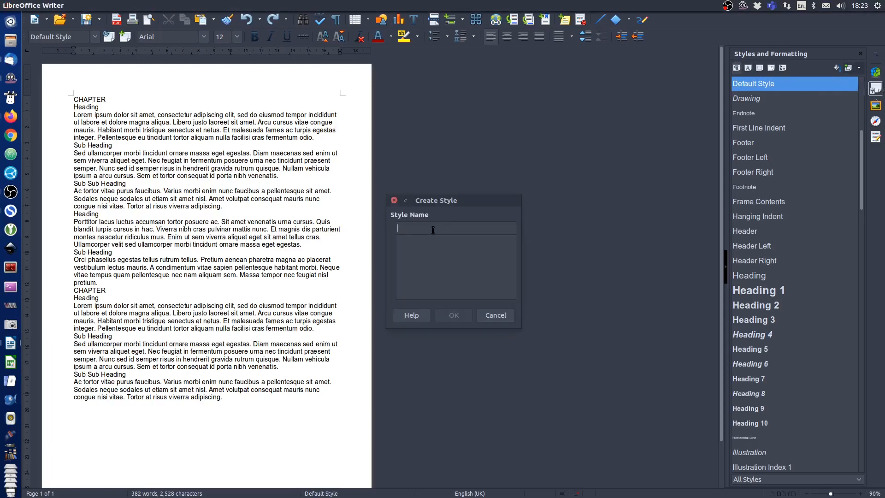
pyautogui.write('ChapterHeading')
pyautogui.click(446, 318)
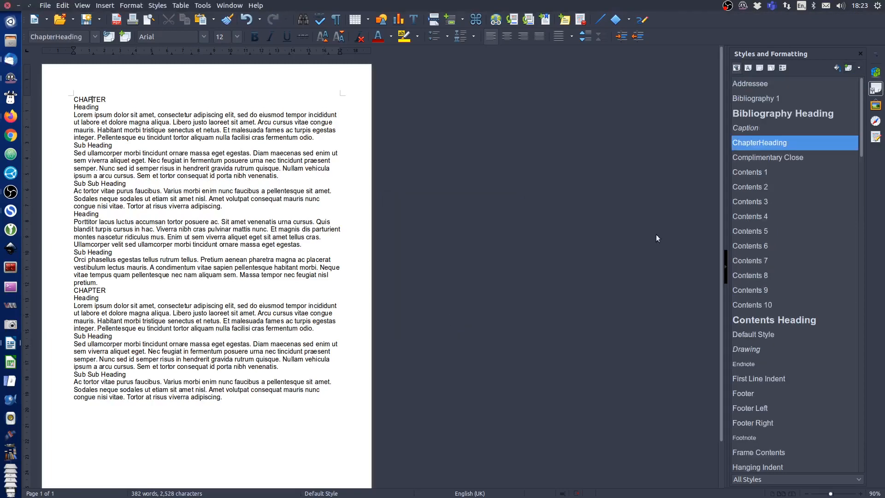
# - Modify the ChapterHeading style so that it inserts a page break before the paragraph
pyautogui.rightClick(764, 147)
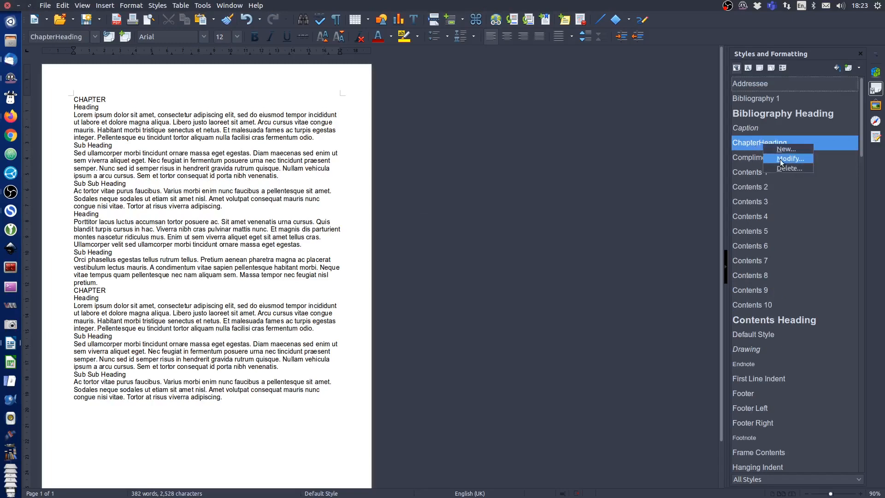
pyautogui.click(781, 159)
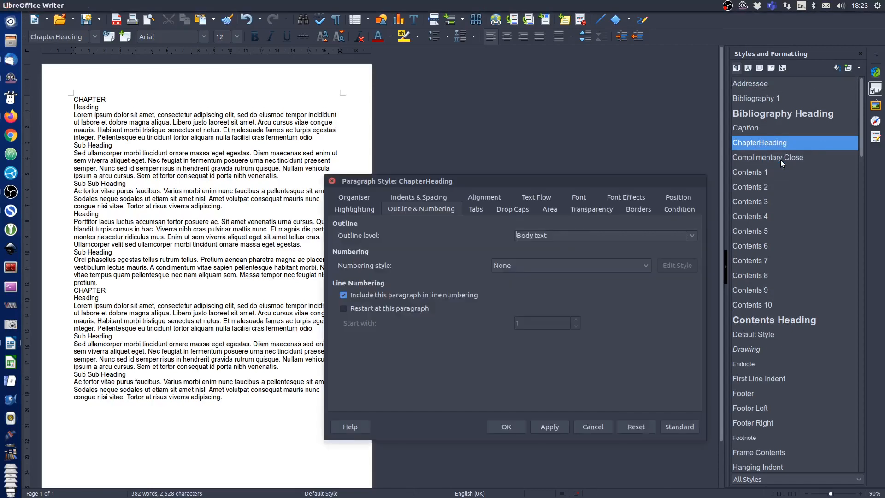
pyautogui.moveTo(531, 183); pyautogui.dragTo(456, 138)
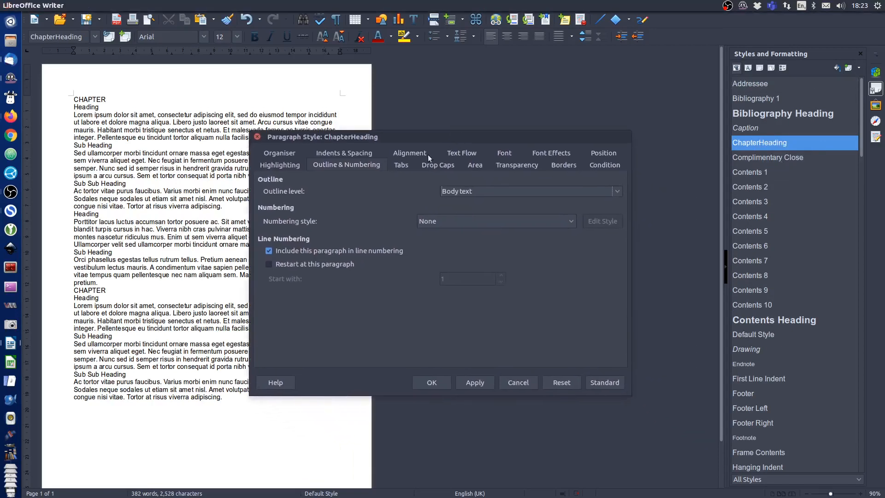
pyautogui.click(282, 152)
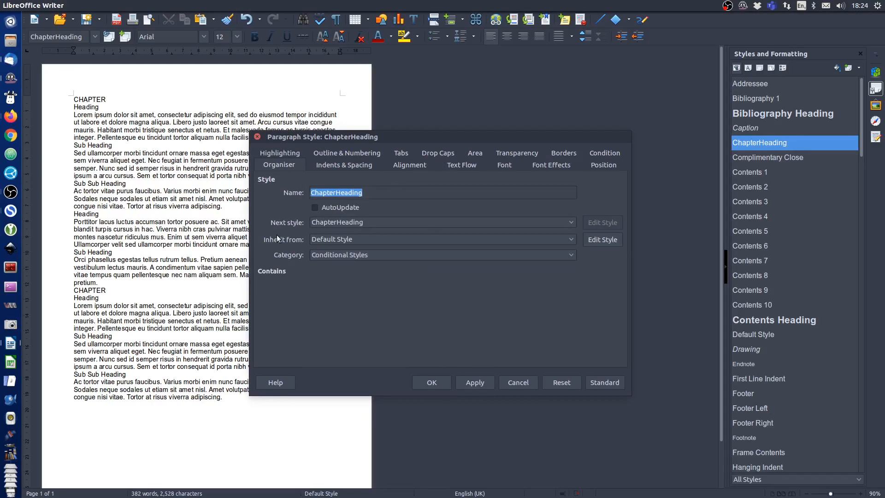
pyautogui.click(344, 164)
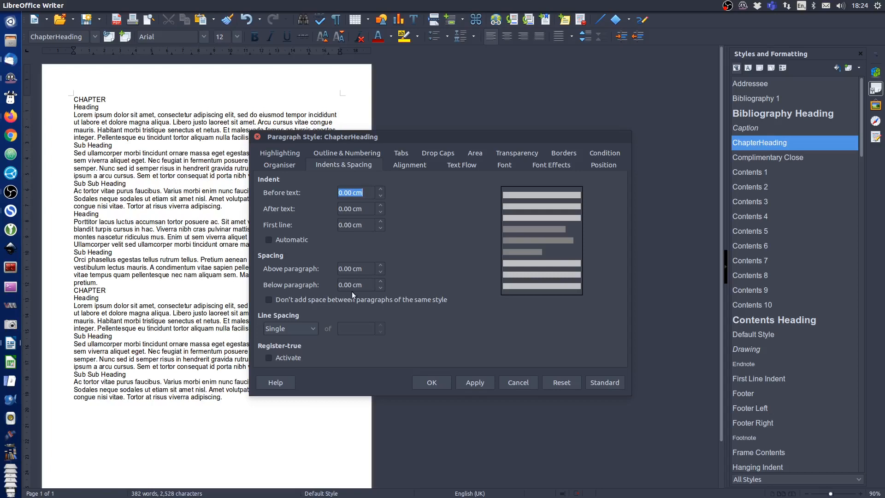
pyautogui.click(417, 165)
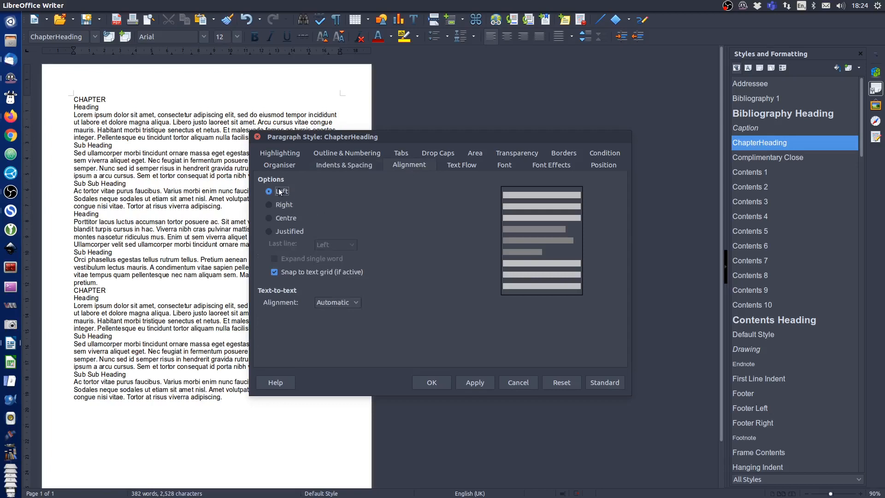
pyautogui.click(459, 163)
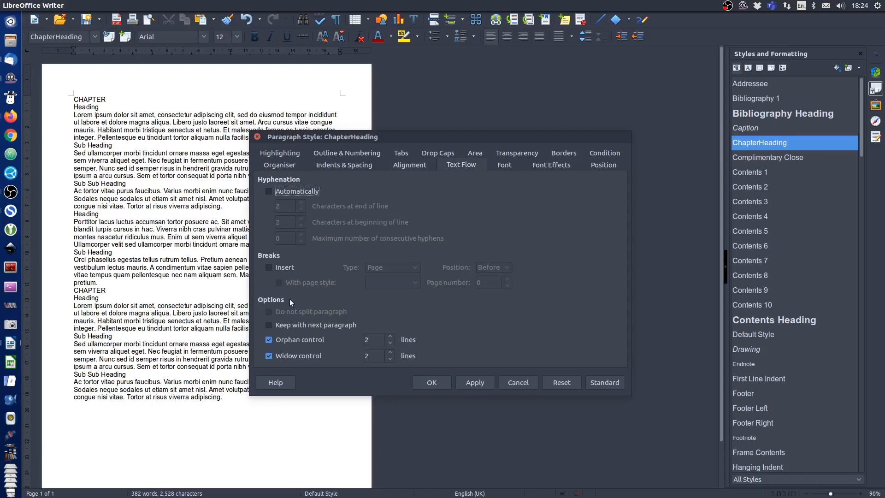
pyautogui.click(269, 267)
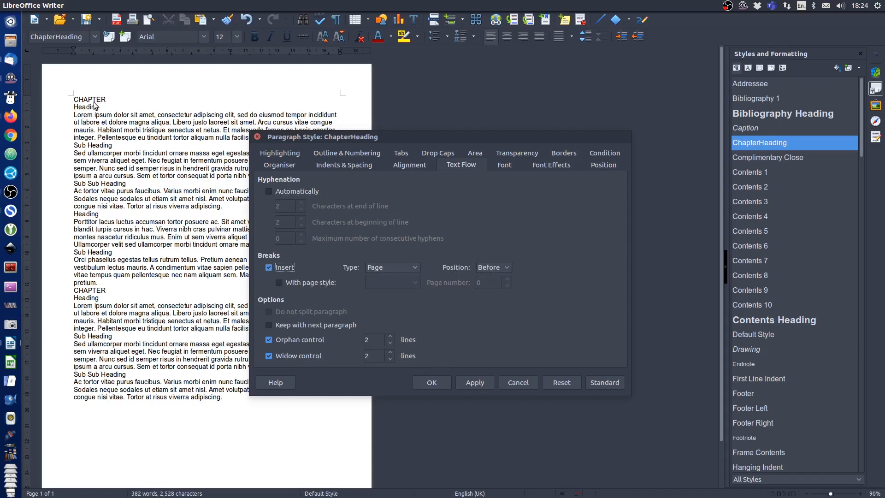
# - Set the ChapterHeading font to Latin Modern Roman Caps, Bold, 40 pt
pyautogui.click(500, 164)
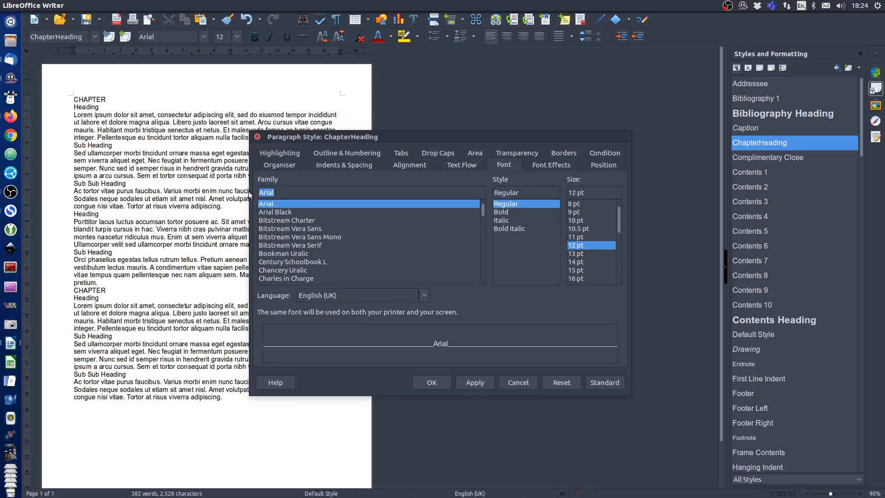
pyautogui.write('Latin Modern Roman')
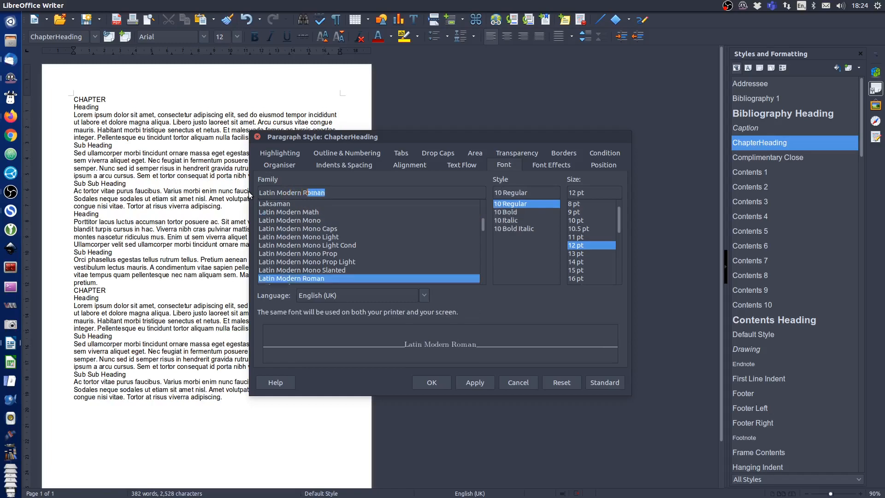
pyautogui.scroll(-2, 320, 248)
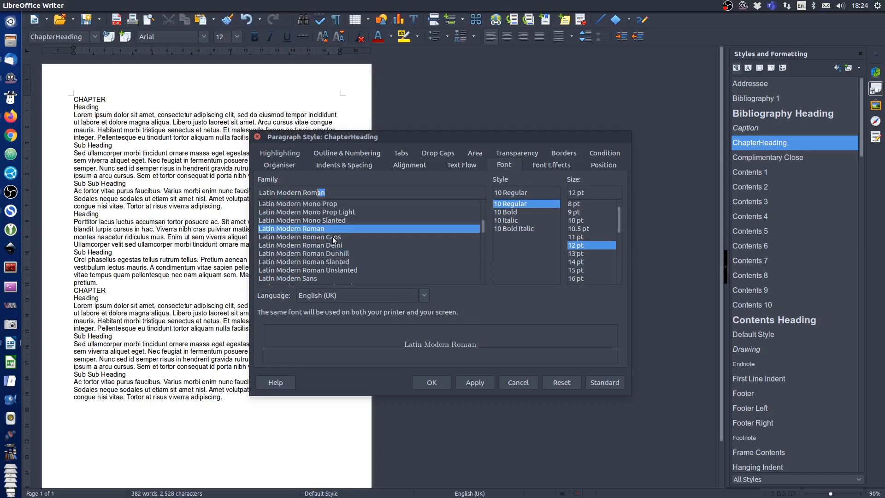
pyautogui.click(335, 238)
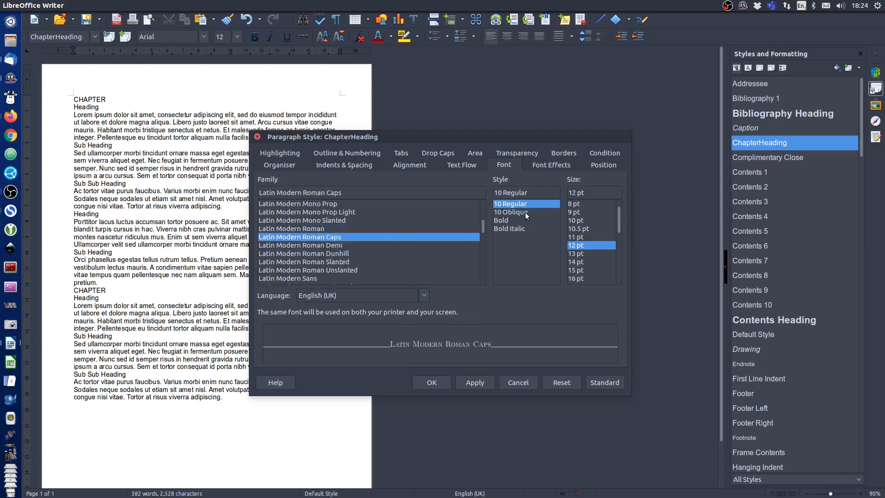
pyautogui.click(505, 222)
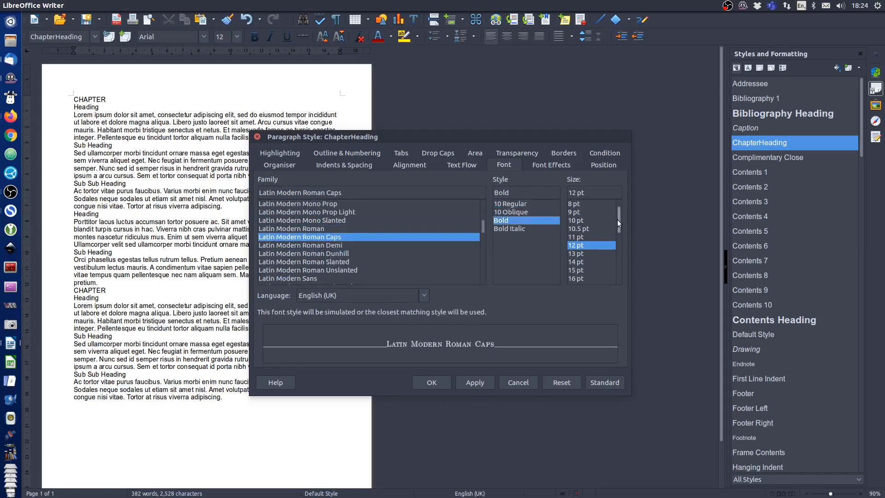
pyautogui.moveTo(621, 225); pyautogui.dragTo(612, 261)
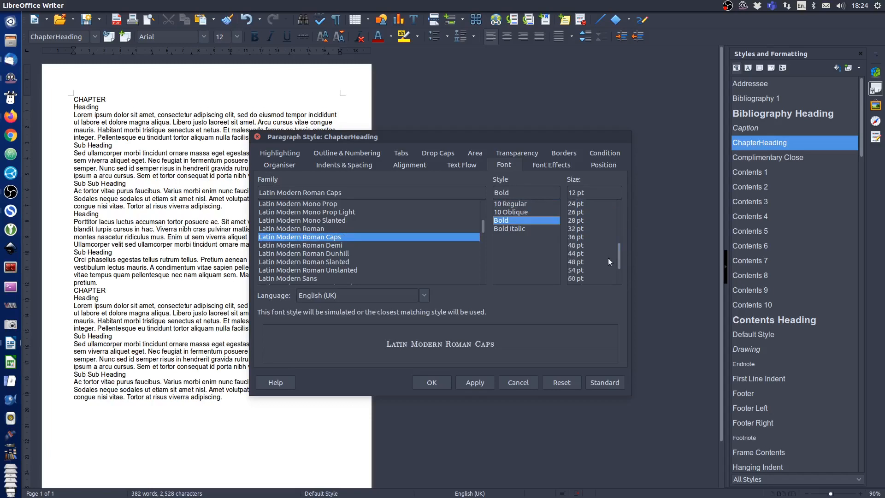
pyautogui.click(582, 247)
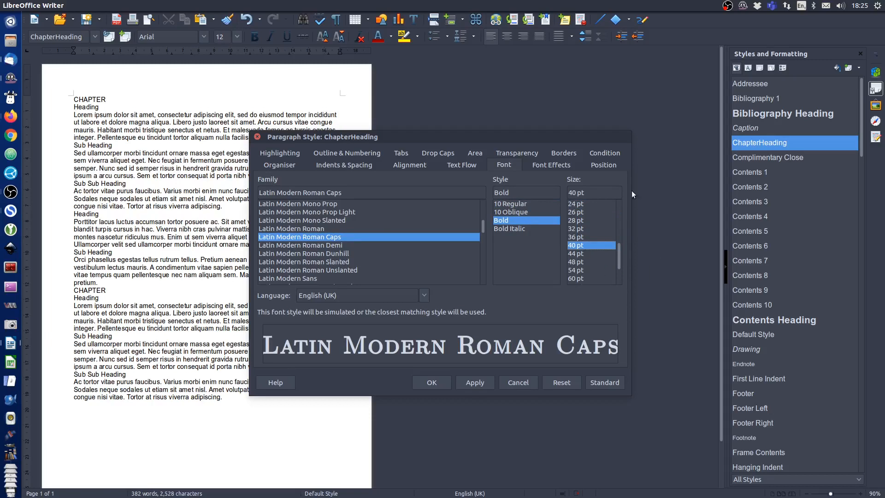
# - Assign the Numbering 1 numbering style to the ChapterHeading style
pyautogui.click(557, 164)
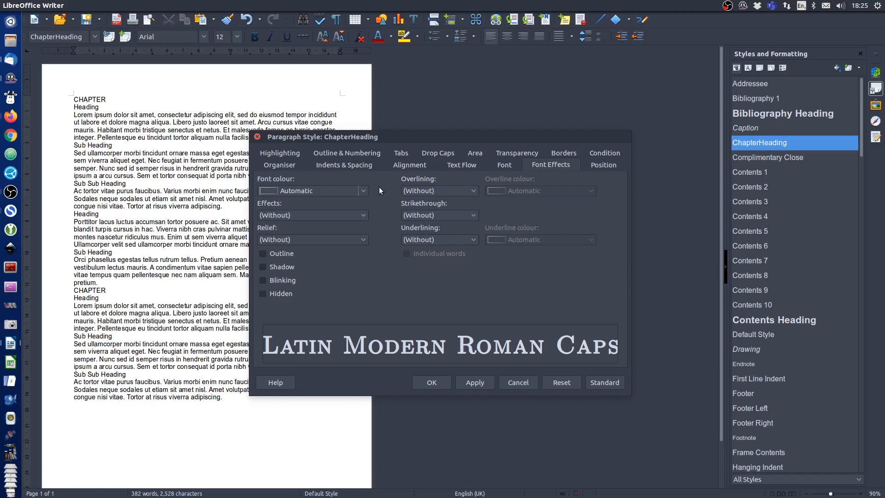
pyautogui.click(351, 154)
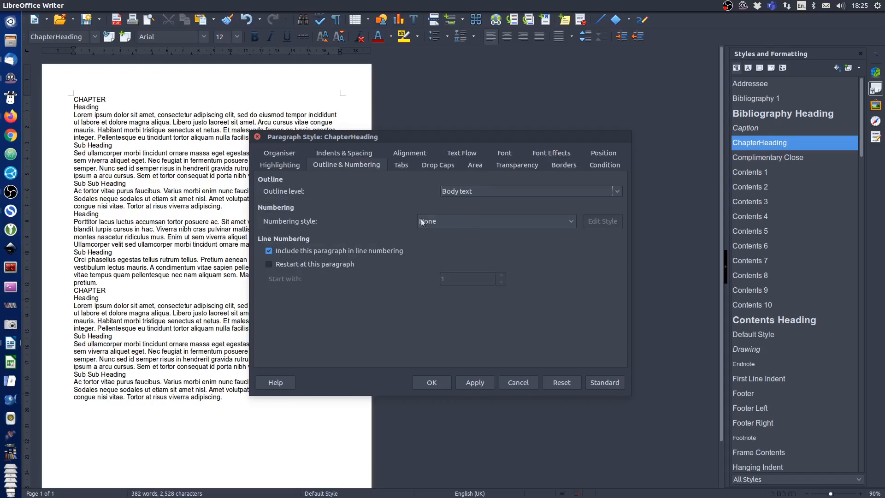
pyautogui.click(441, 221)
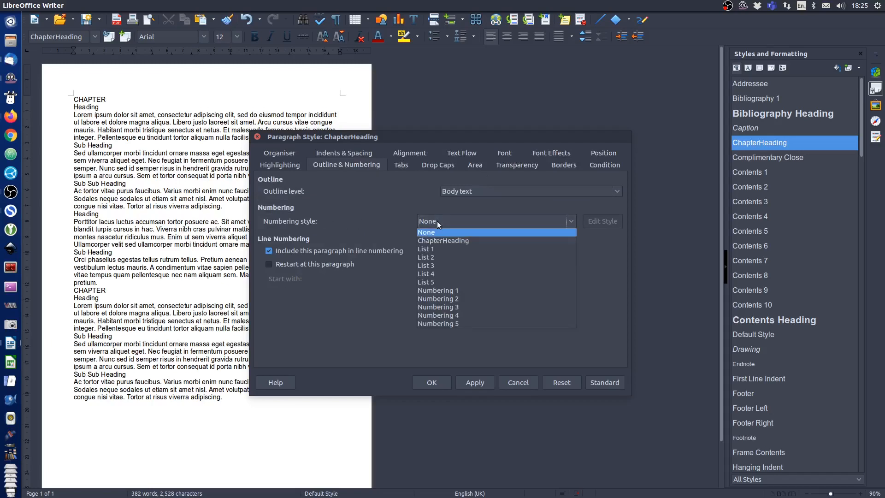
pyautogui.click(455, 291)
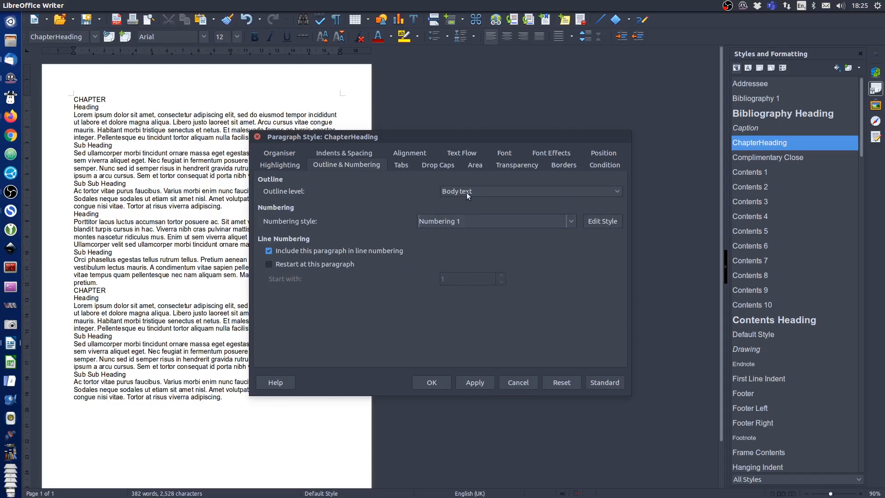
# - Give the ChapterHeading style a solid Orange colour fill as its background
pyautogui.click(475, 165)
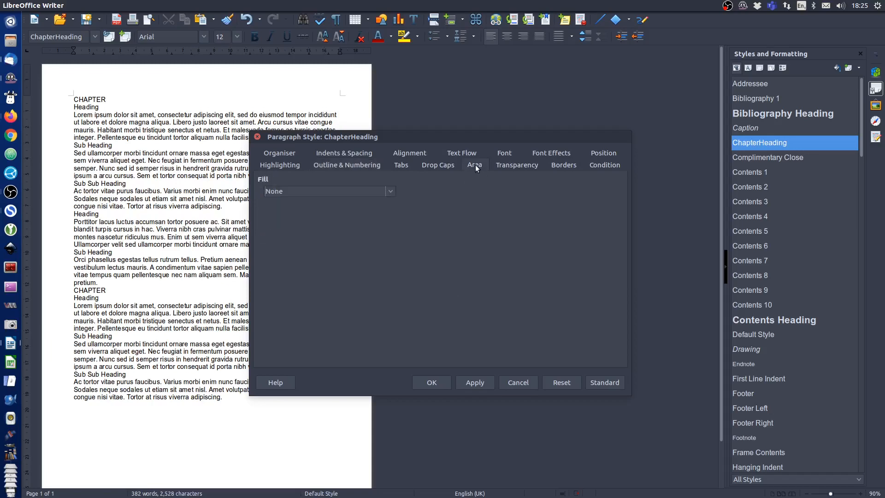
pyautogui.click(391, 192)
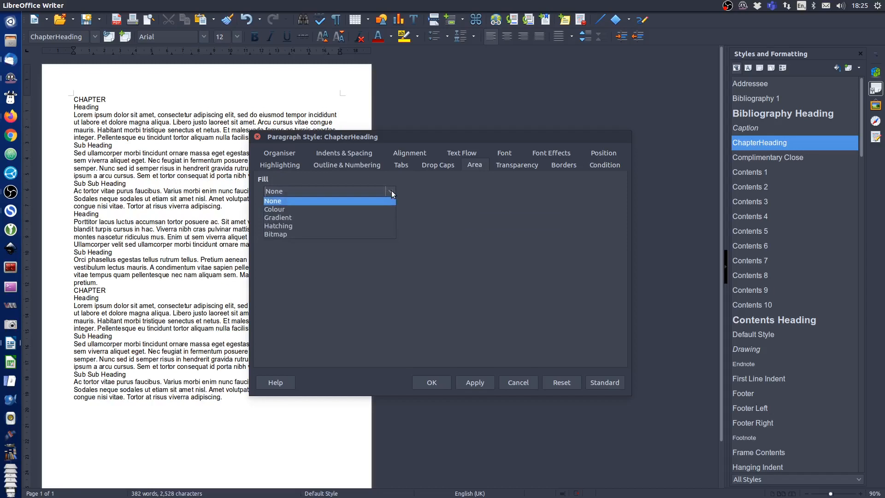
pyautogui.click(284, 209)
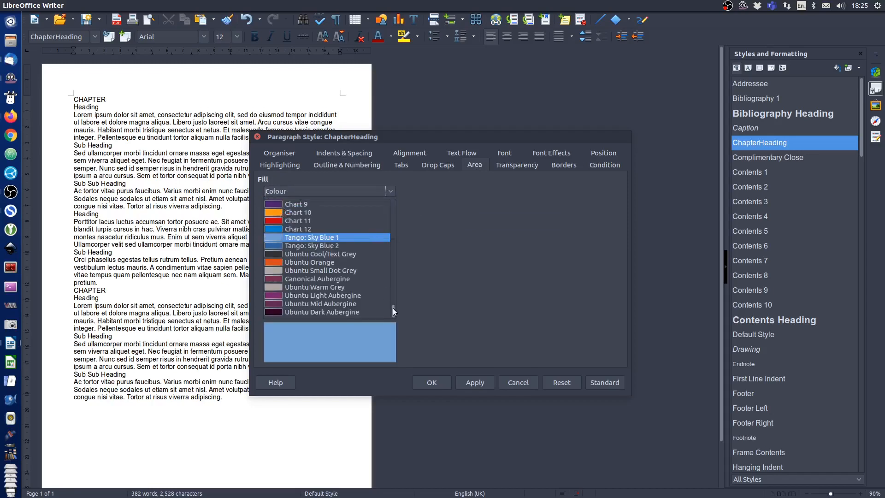
pyautogui.moveTo(393, 308); pyautogui.dragTo(402, 199)
pyautogui.scroll(-2, 325, 270)
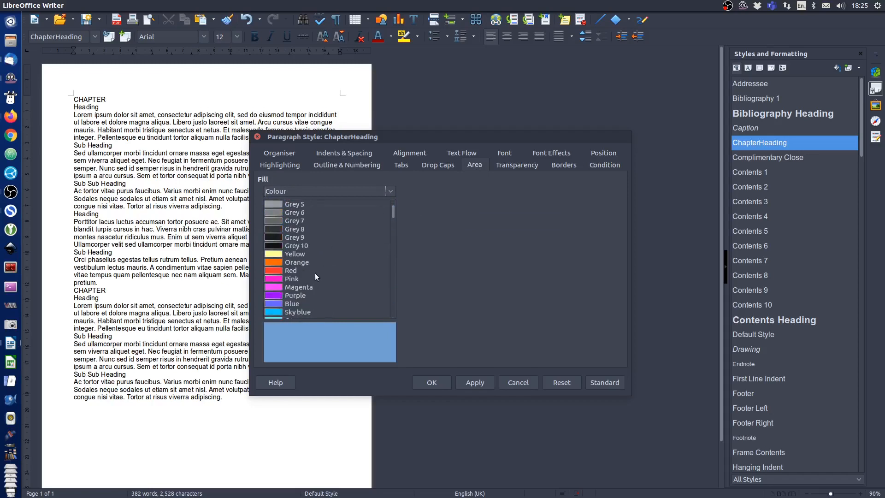
pyautogui.click(280, 263)
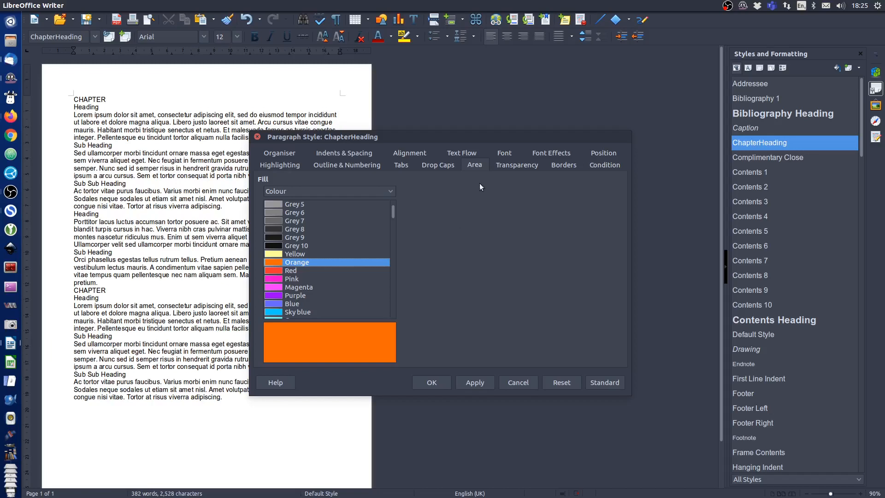
# - Add a thin box border on all four sides of the ChapterHeading style
pyautogui.click(568, 165)
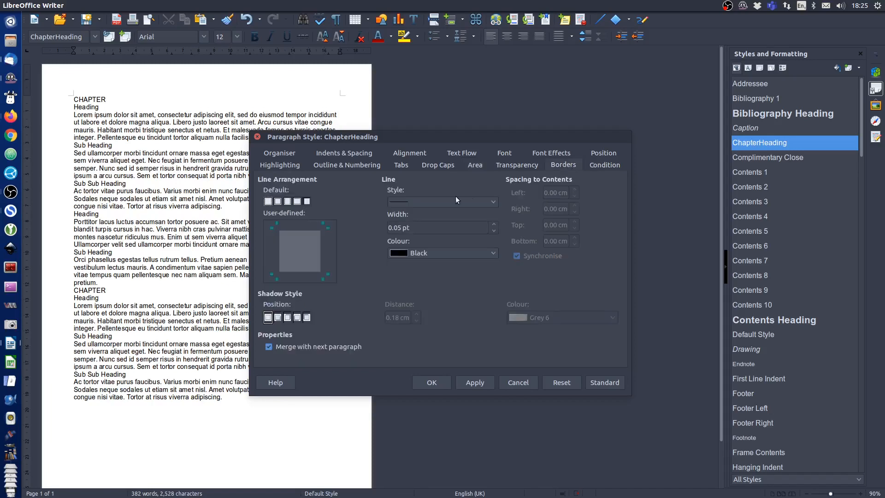
pyautogui.click(277, 201)
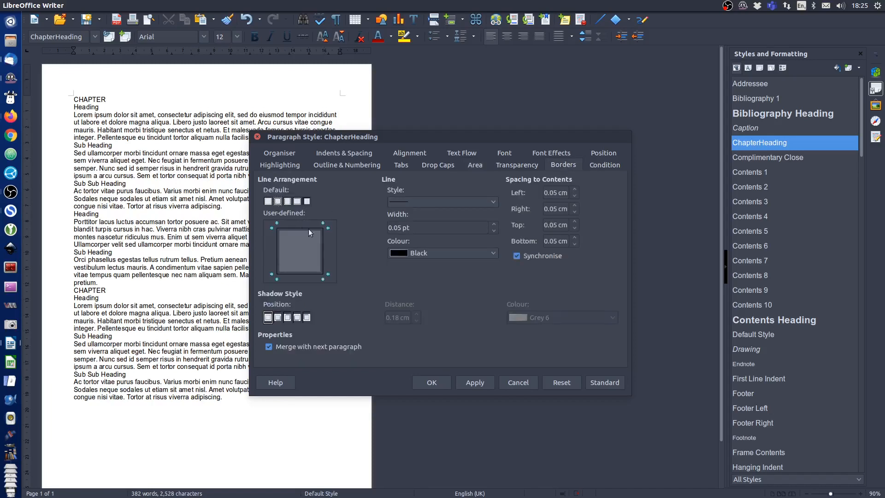
pyautogui.doubleClick(401, 228)
pyautogui.write('0')
# - Turn off synchronised border spacing, enter 2 cm of vertical spacing to the contents, and save the ChapterHeading style
pyautogui.click(564, 193)
pyautogui.click(575, 195)
pyautogui.click(517, 256)
pyautogui.moveTo(547, 225); pyautogui.dragTo(543, 226)
pyautogui.write('2')
pyautogui.click(432, 383)
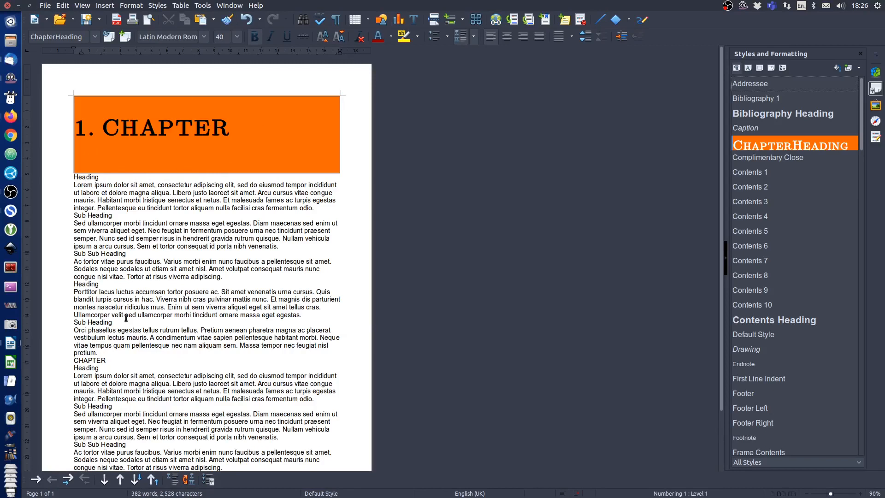
# - Apply the ChapterHeading style to the second CHAPTER title and Heading 1 to the first Heading line of chapter 1
pyautogui.click(94, 360)
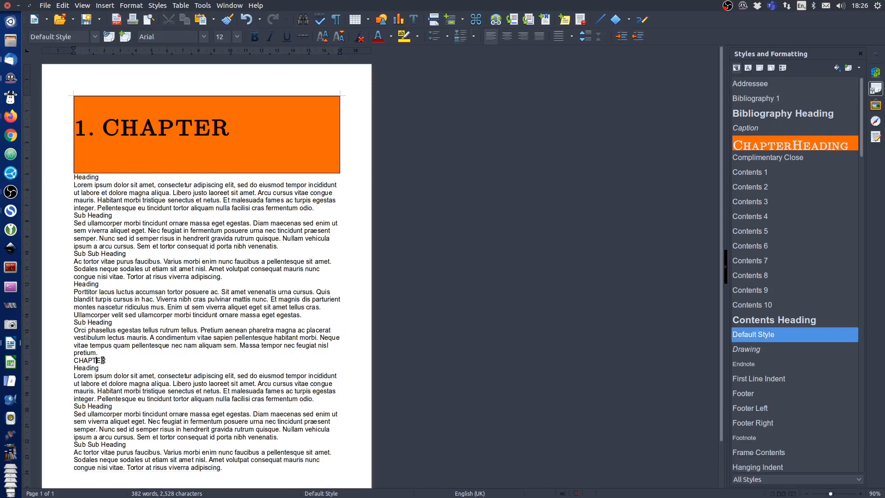
pyautogui.doubleClick(766, 146)
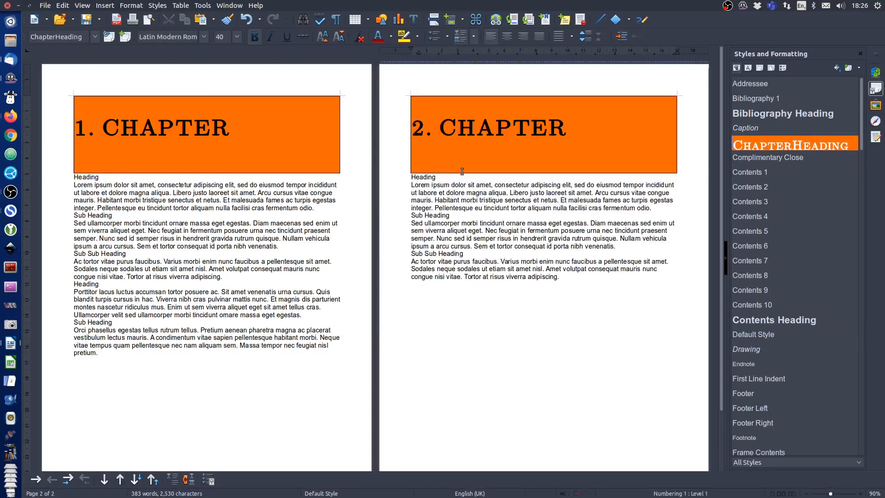
pyautogui.click(82, 177)
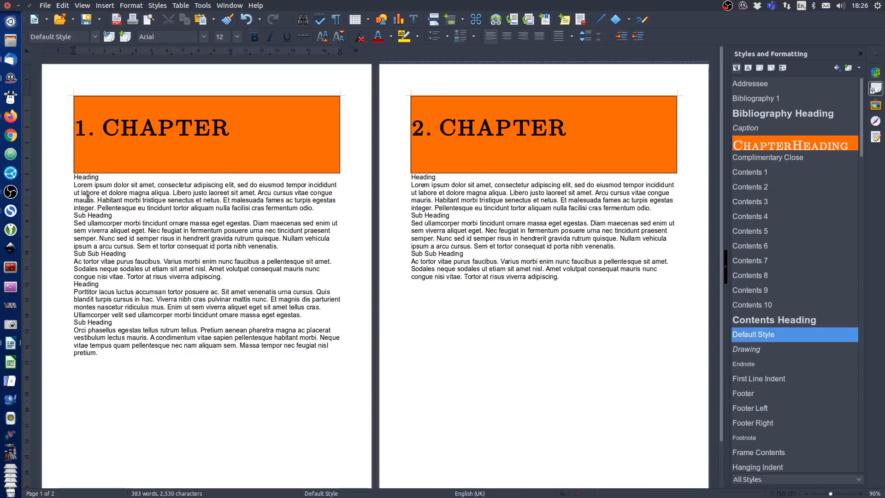
pyautogui.scroll(-8, 796, 270)
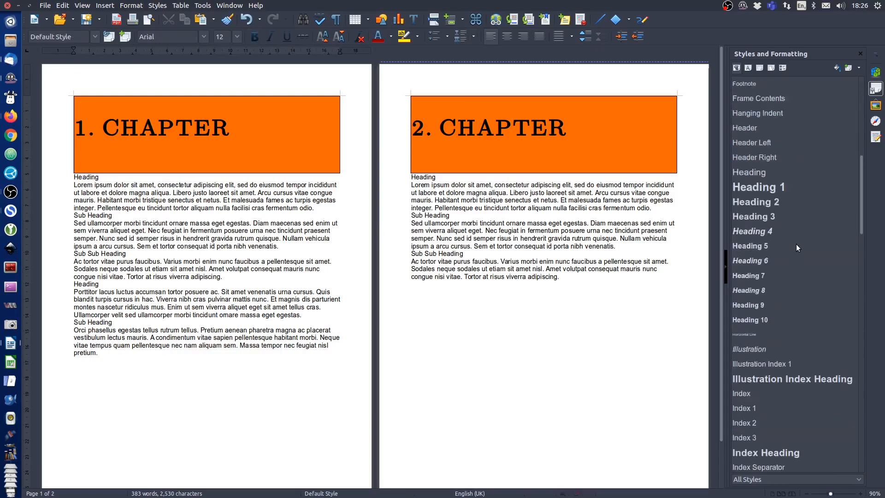
pyautogui.doubleClick(760, 189)
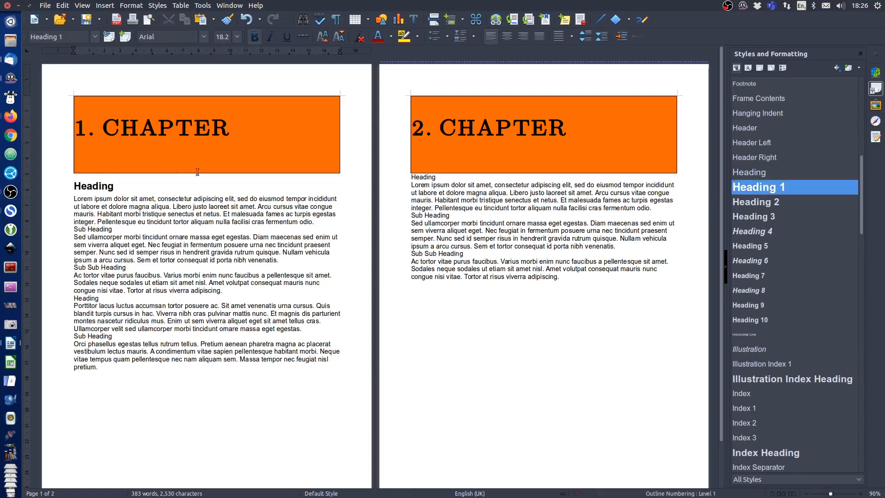
# - Give the first Heading line the outline numbering format "Numeric with all sublevels"
pyautogui.click(474, 36)
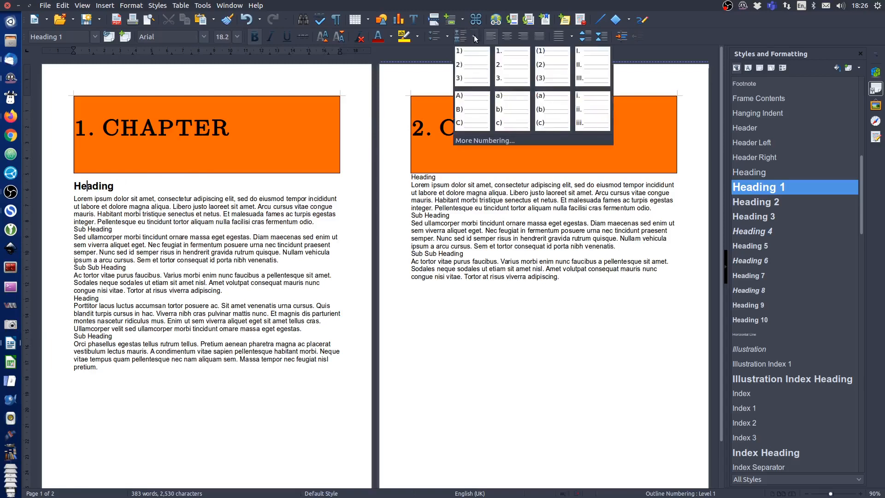
pyautogui.click(472, 140)
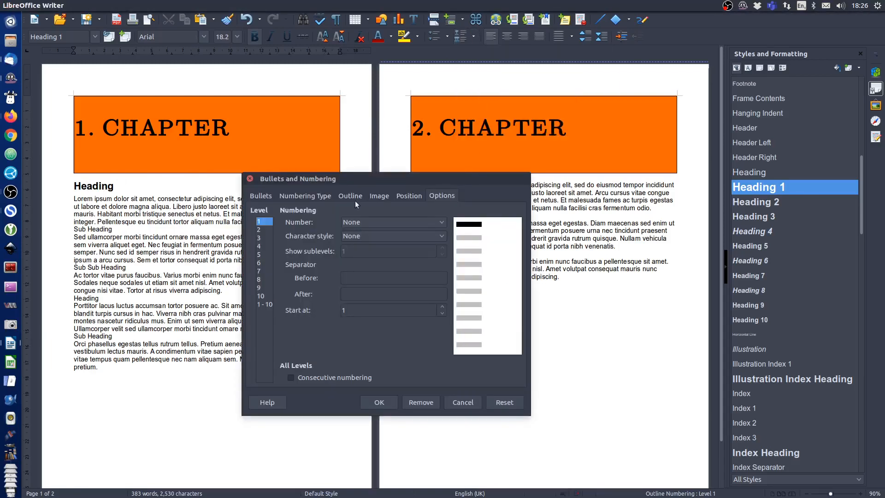
pyautogui.click(346, 196)
pyautogui.click(409, 343)
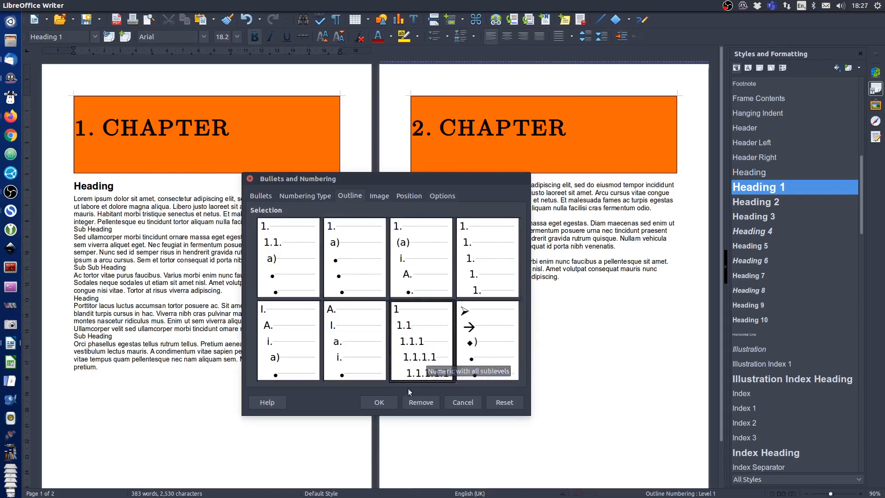
pyautogui.click(388, 403)
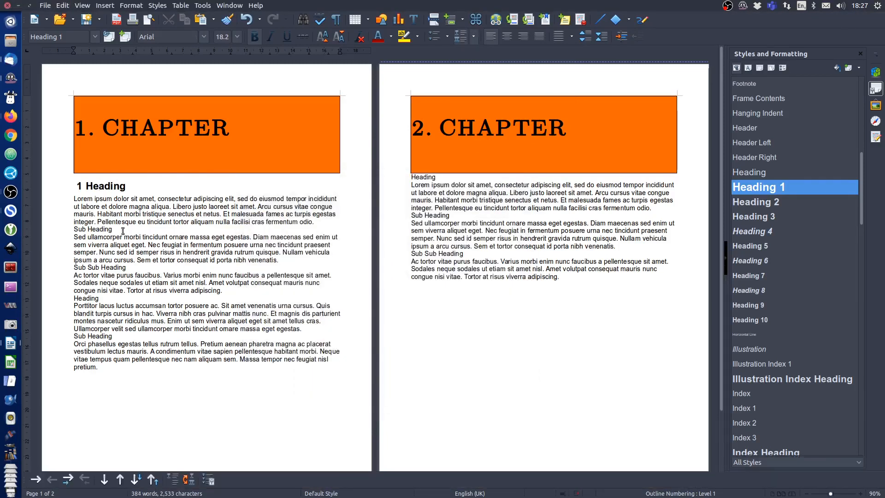
# - In chapter 1, apply Heading 2 to the first Sub Heading line and Heading 3 to the Sub Sub Heading line
pyautogui.click(106, 230)
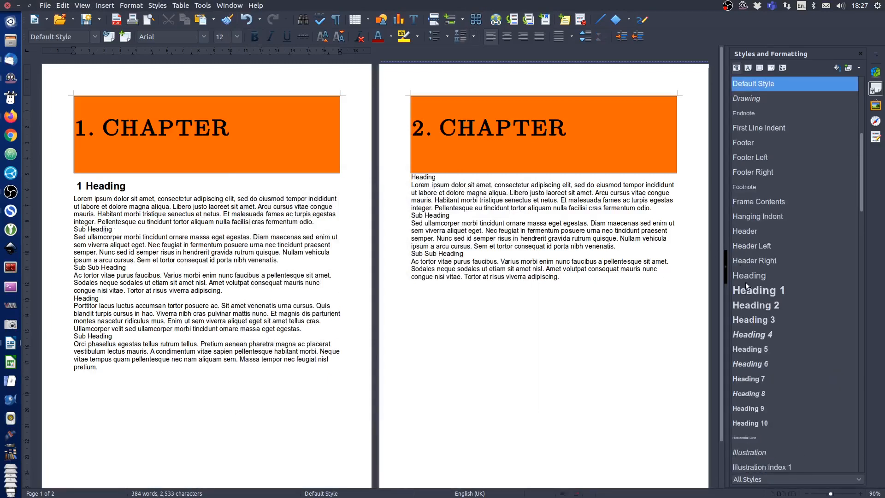
pyautogui.doubleClick(757, 305)
pyautogui.click(124, 279)
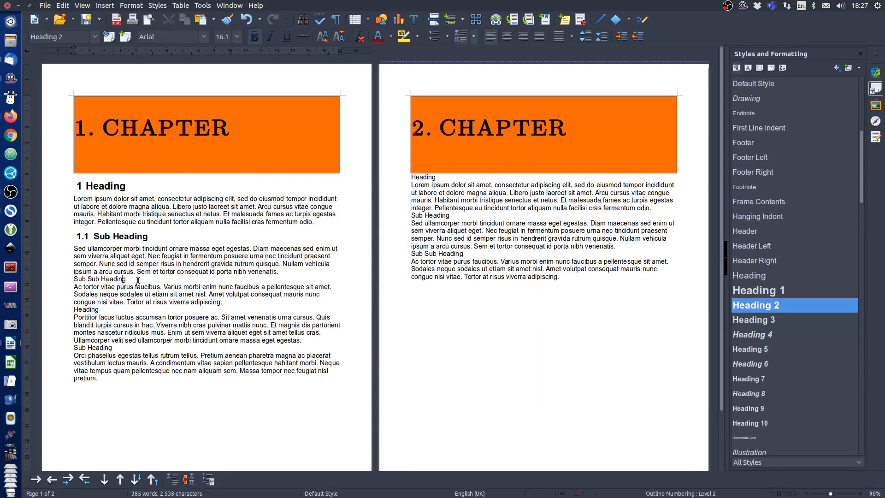
pyautogui.doubleClick(756, 320)
# - Apply Heading 1 to chapter 1's second Heading line and Heading 2 to the Sub Heading line below it
pyautogui.click(95, 318)
pyautogui.doubleClick(759, 291)
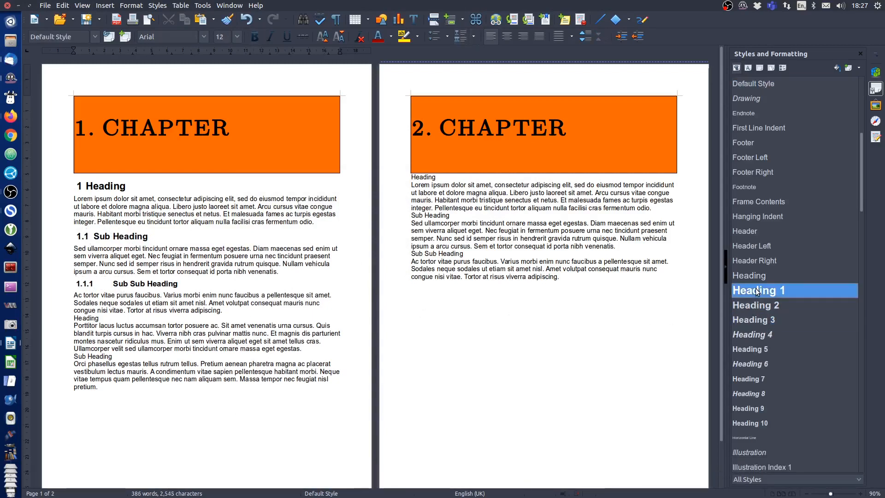
pyautogui.click(94, 370)
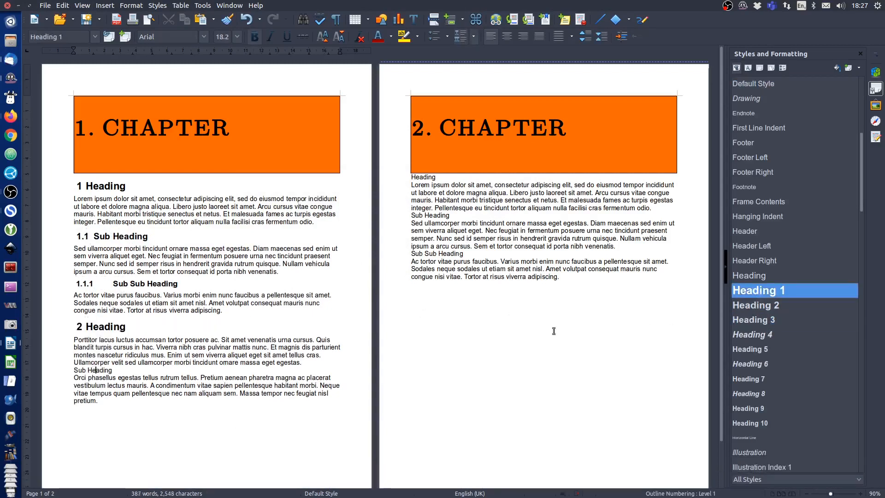
pyautogui.doubleClick(754, 305)
# - Apply the Heading 1 style to the Heading line of chapter 2
pyautogui.click(421, 176)
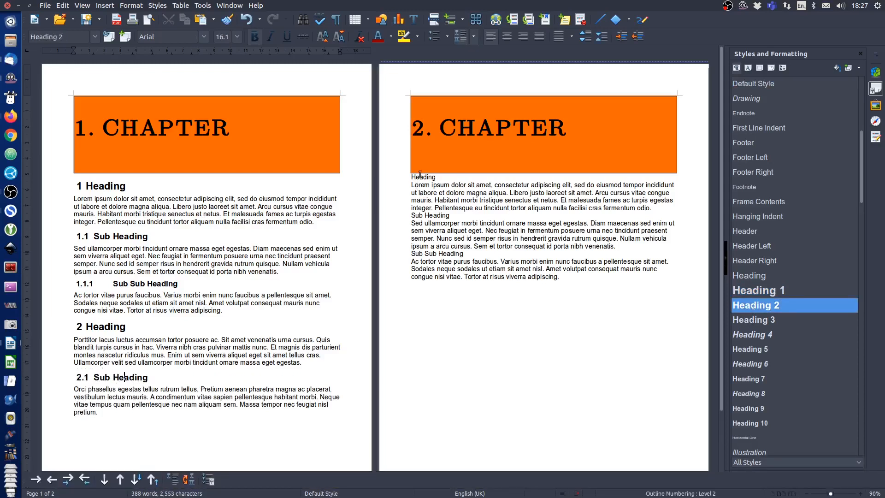
pyautogui.doubleClick(421, 176)
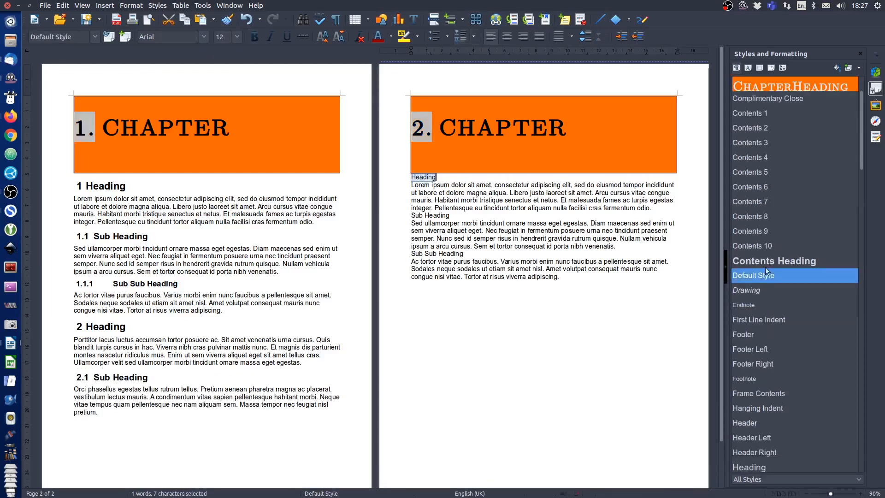
pyautogui.scroll(-7, 774, 262)
pyautogui.doubleClick(765, 173)
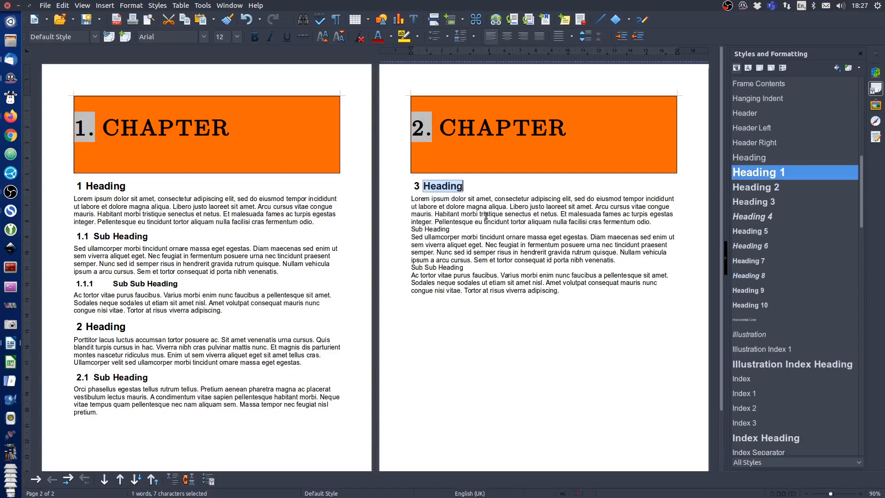
# - In chapter 2, apply Heading 2 to the Sub Heading line and Heading 3 to the Sub Sub Heading line
pyautogui.click(437, 229)
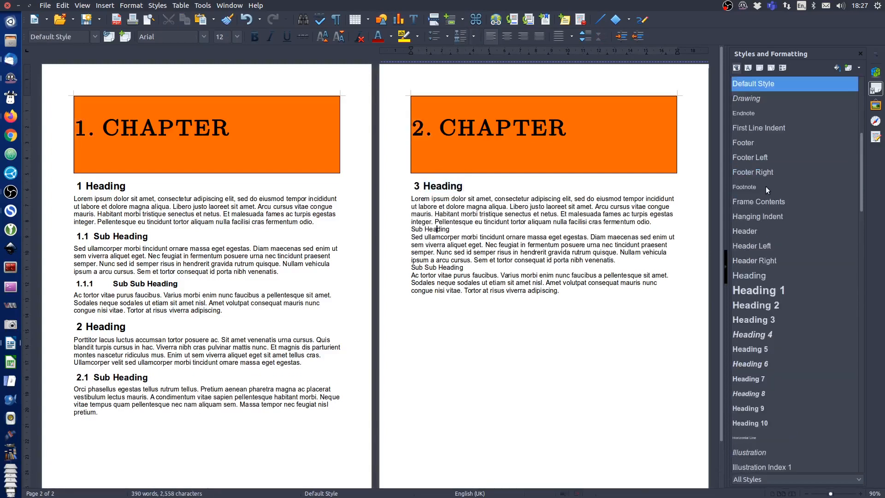
pyautogui.doubleClick(758, 312)
pyautogui.press('Down')
pyautogui.press('Down')
pyautogui.press('Down')
pyautogui.press('Down')
pyautogui.press('Down')
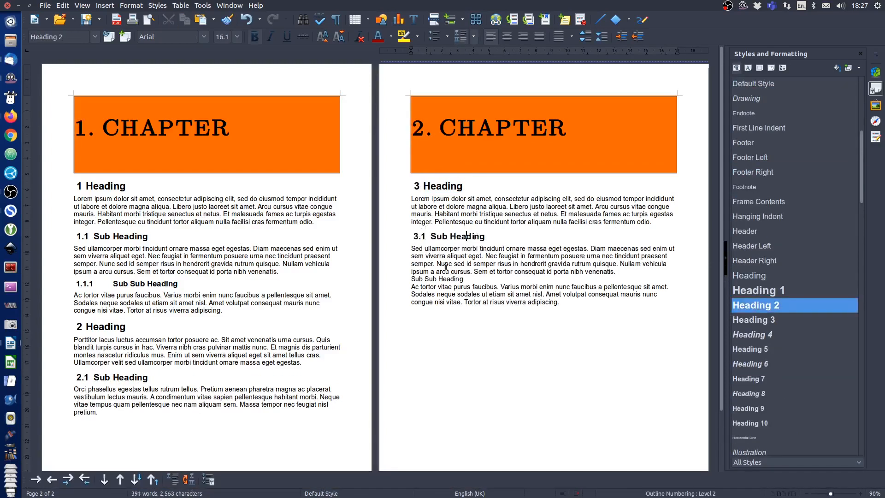
pyautogui.doubleClick(756, 320)
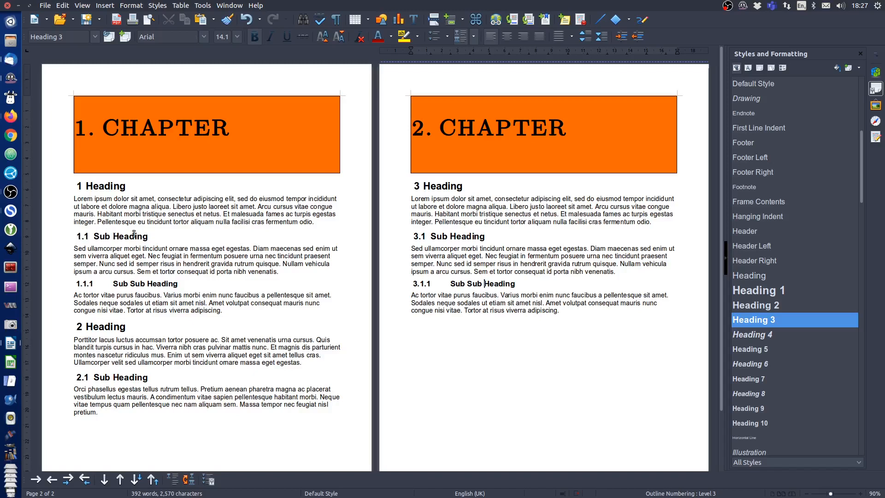
pyautogui.click(79, 236)
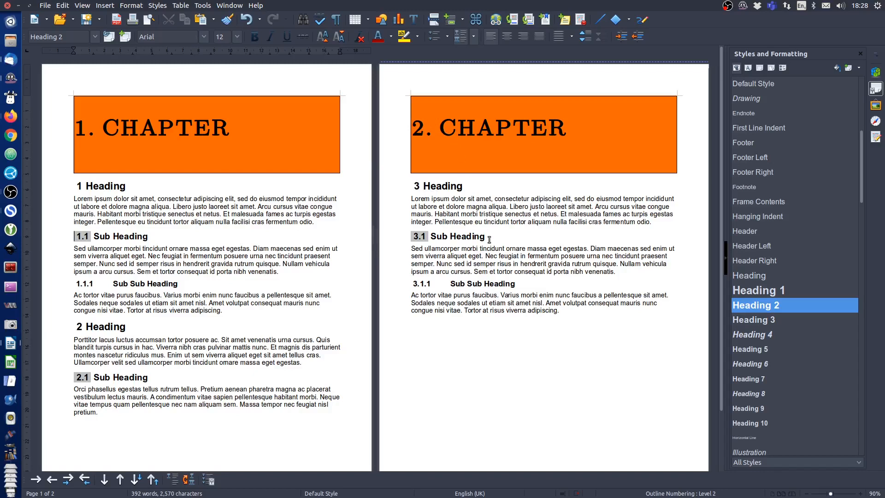
pyautogui.click(485, 378)
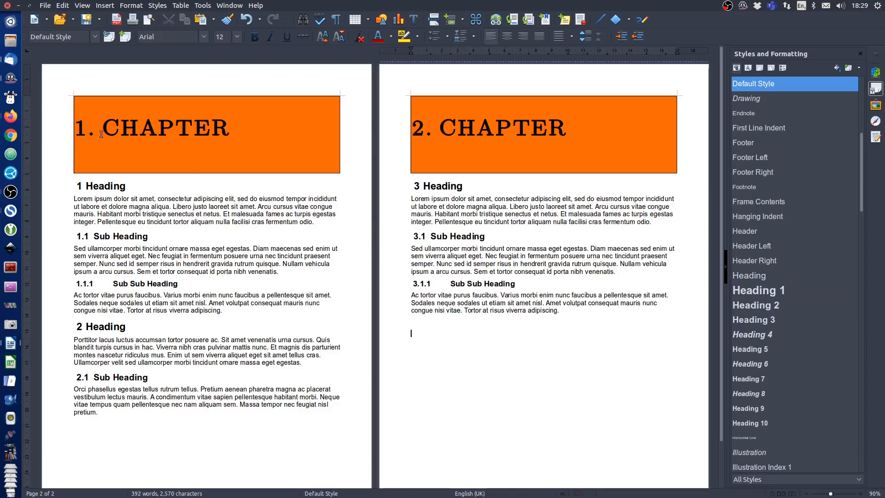
# - Insert an empty paragraph before the first chapter title and reset it to Default Style, leaving a blank page in front
pyautogui.click(77, 129)
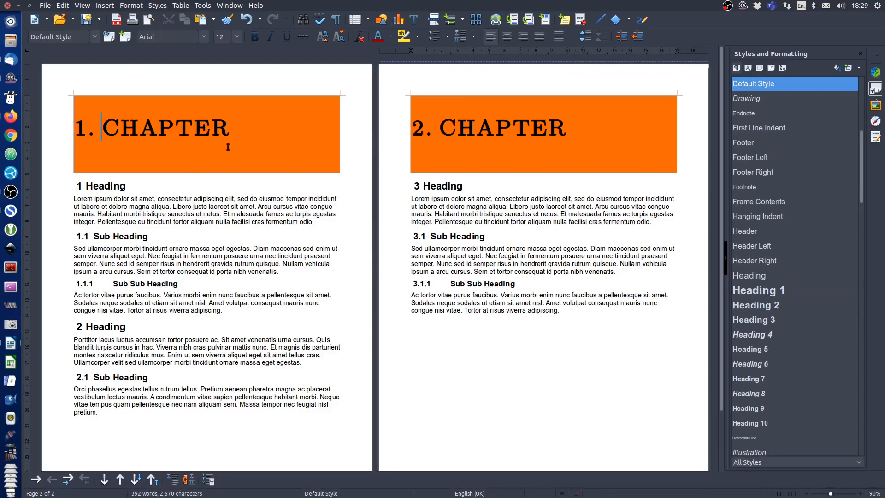
pyautogui.press('Return')
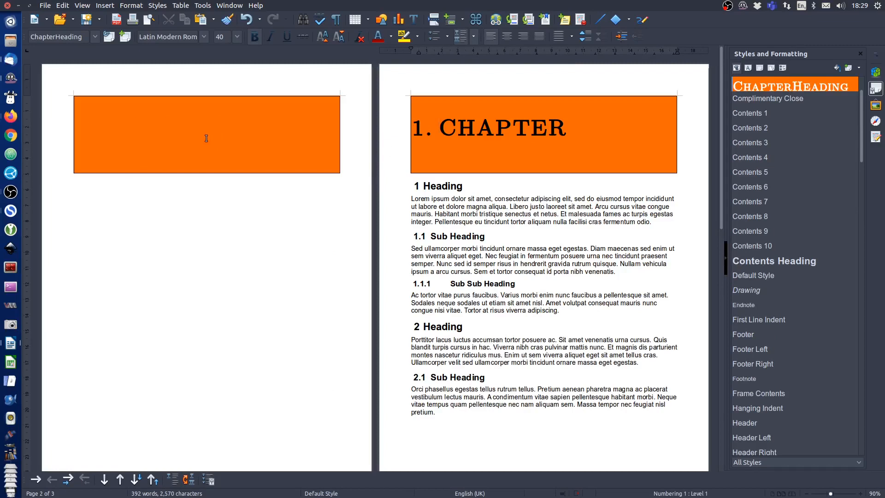
pyautogui.click(108, 138)
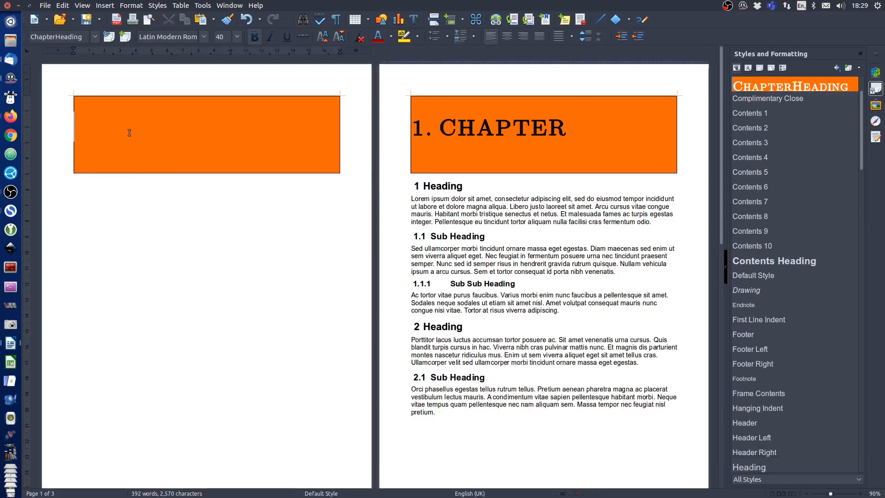
pyautogui.doubleClick(762, 275)
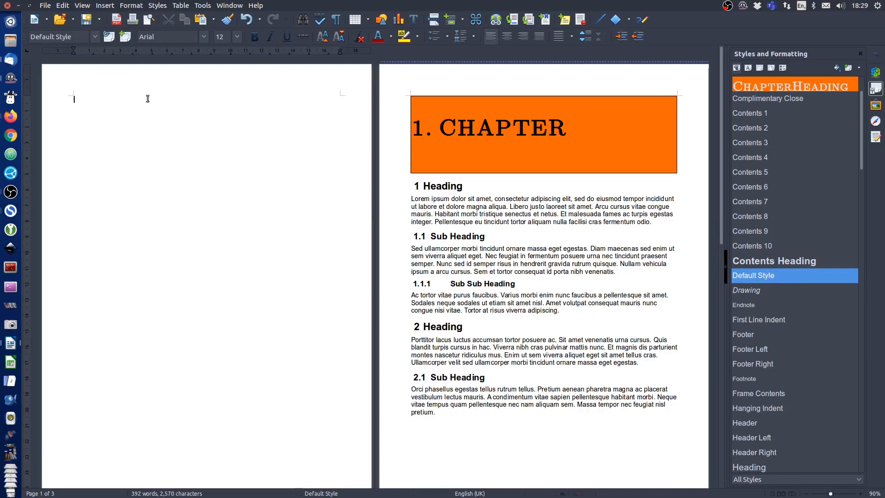
# - Insert a table of contents for the entire document on the blank first page, keeping the default settings
pyautogui.click(103, 6)
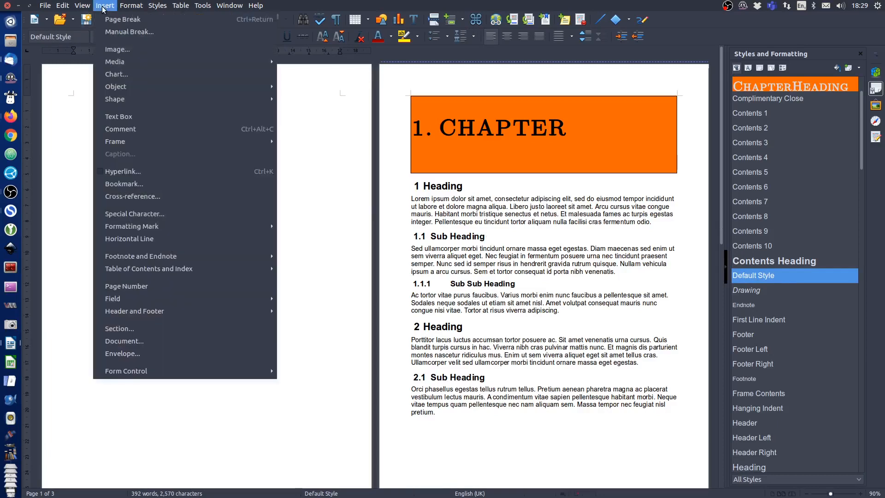
pyautogui.moveTo(190, 273)
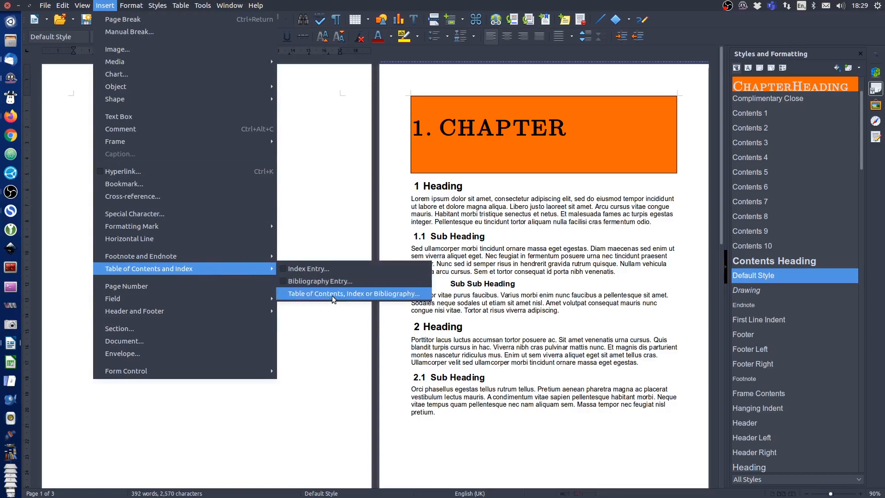
pyautogui.click(382, 295)
pyautogui.moveTo(335, 245); pyautogui.dragTo(314, 135)
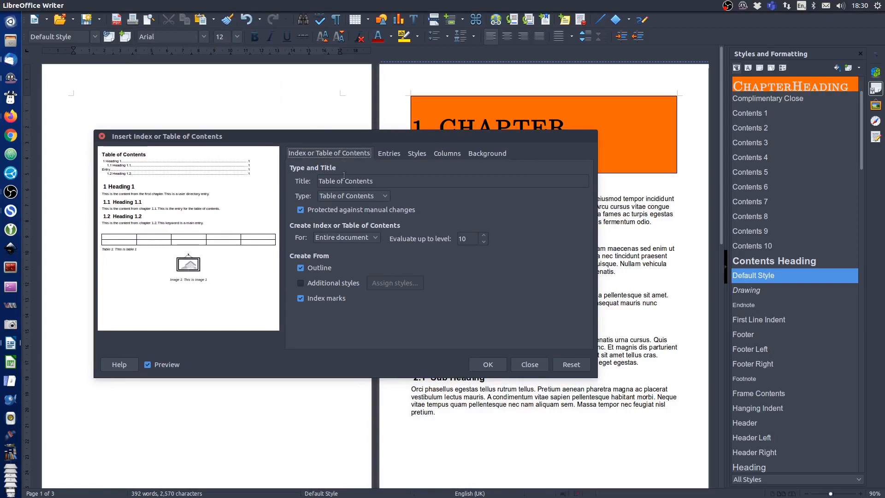
pyautogui.click(496, 365)
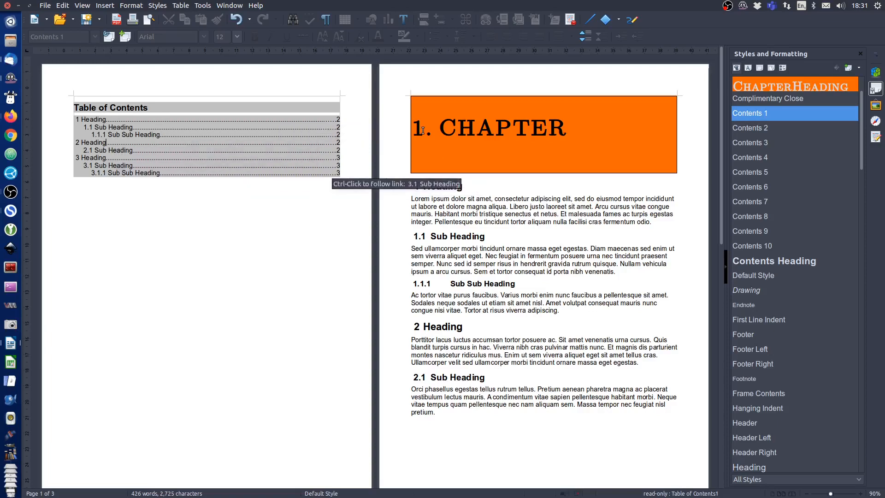
# - Edit the table of contents so that it is also created from additional styles
pyautogui.rightClick(162, 137)
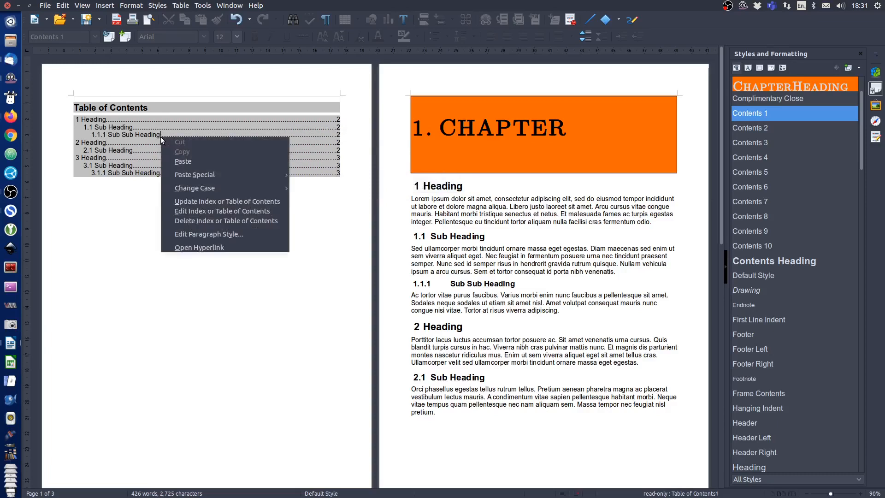
pyautogui.click(200, 211)
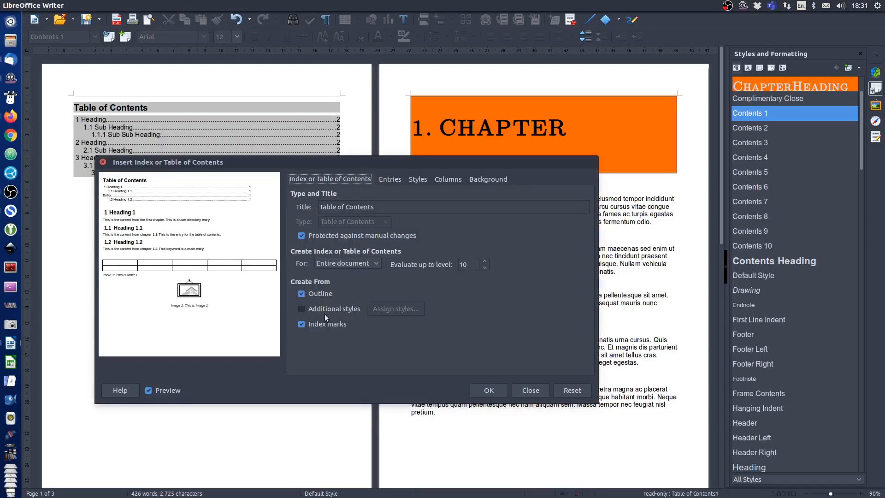
pyautogui.click(302, 309)
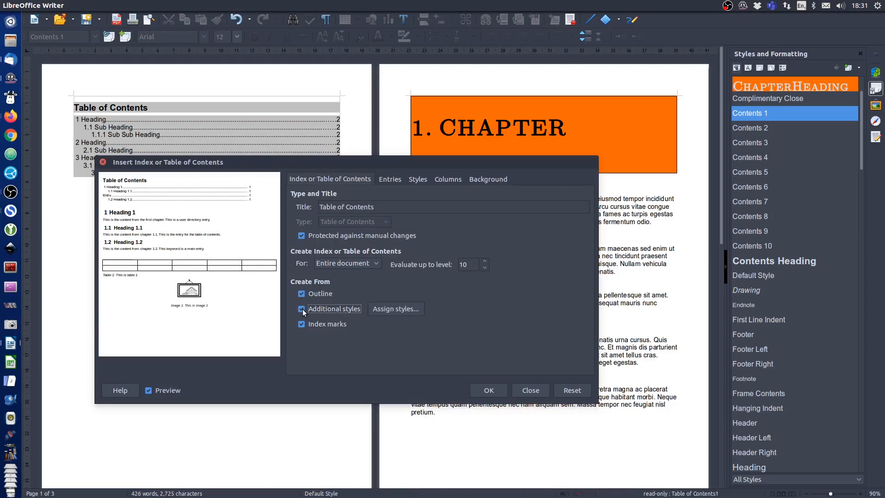
# - Assign the ChapterHeading style to level 1 of the table of contents and apply the changes
pyautogui.click(402, 308)
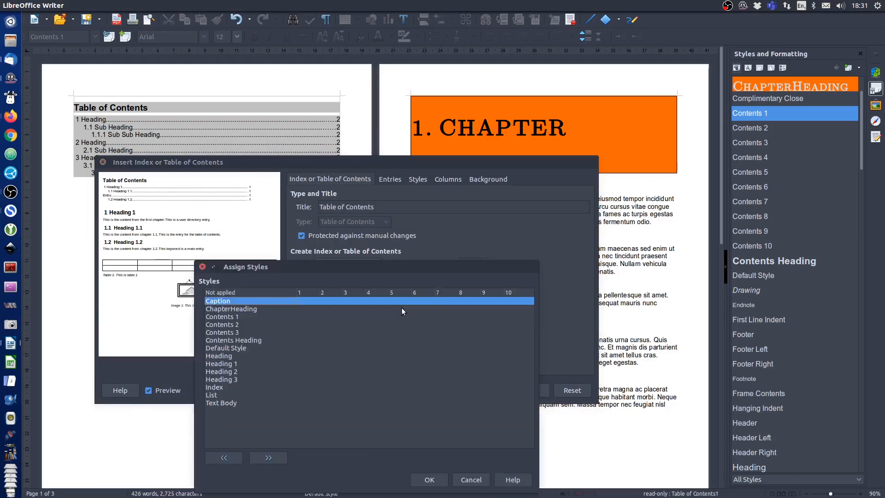
pyautogui.moveTo(396, 267); pyautogui.dragTo(426, 160)
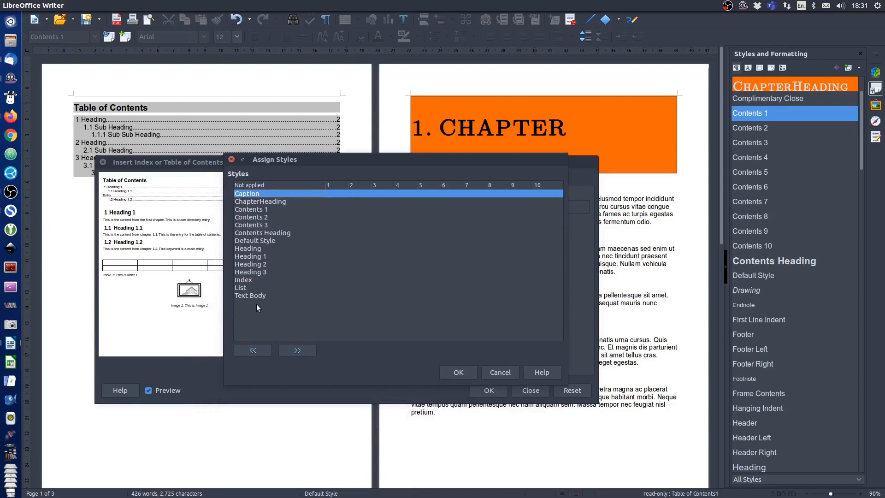
pyautogui.click(254, 203)
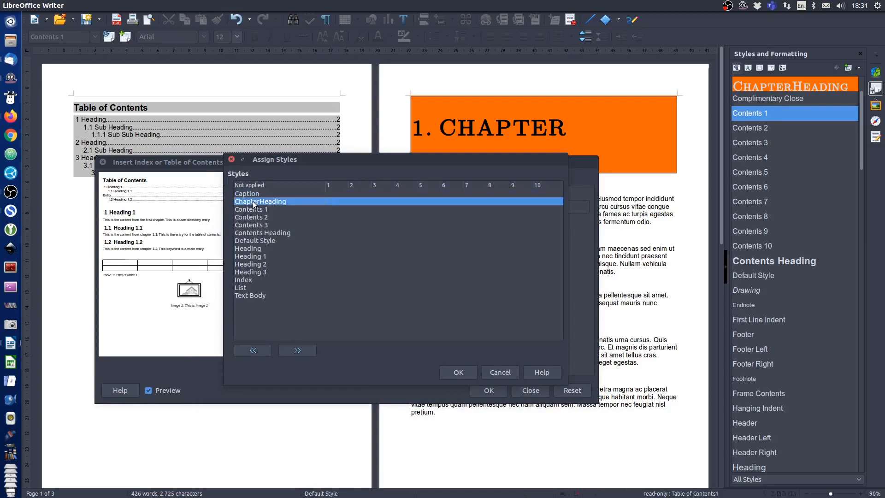
pyautogui.click(298, 351)
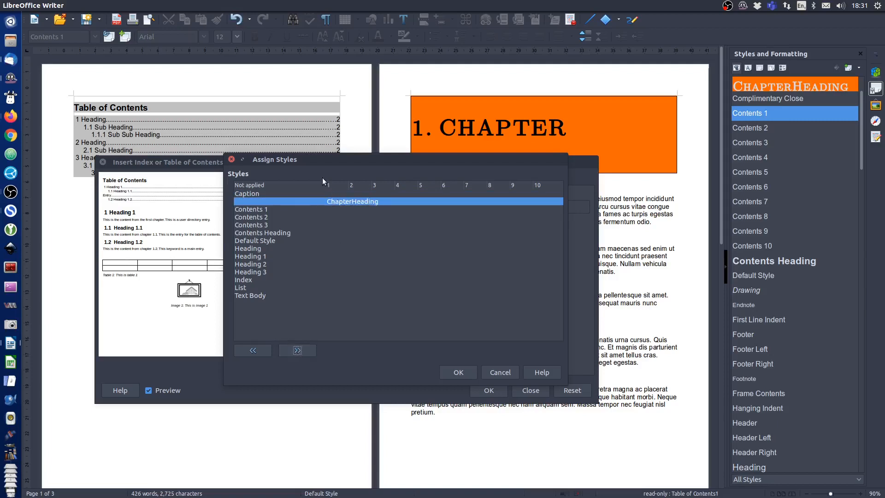
pyautogui.click(298, 351)
pyautogui.click(298, 351)
pyautogui.click(256, 351)
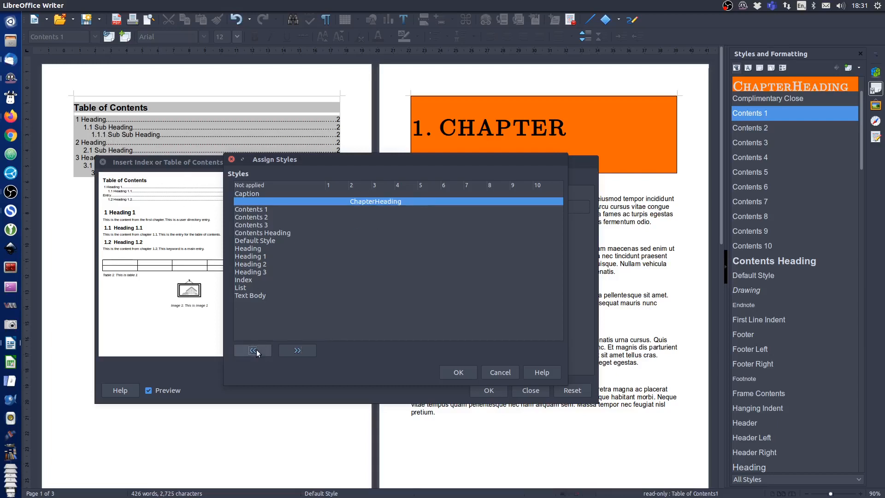
pyautogui.click(256, 351)
pyautogui.click(456, 375)
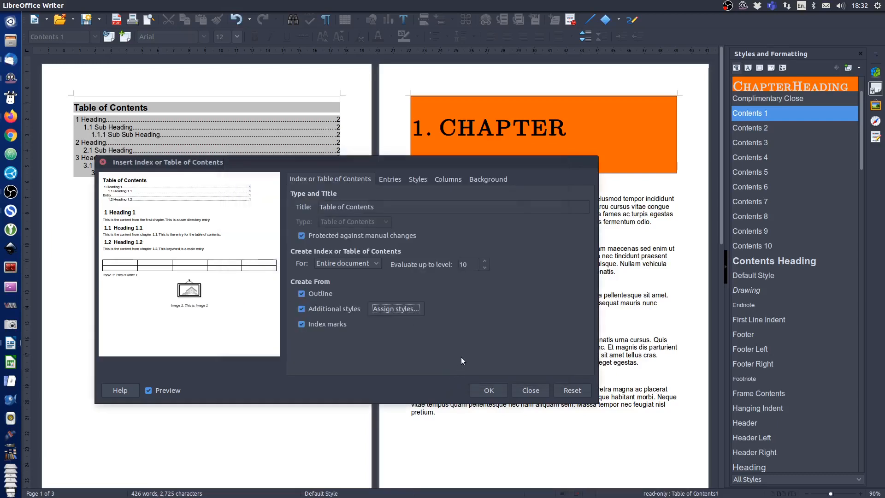
pyautogui.click(497, 390)
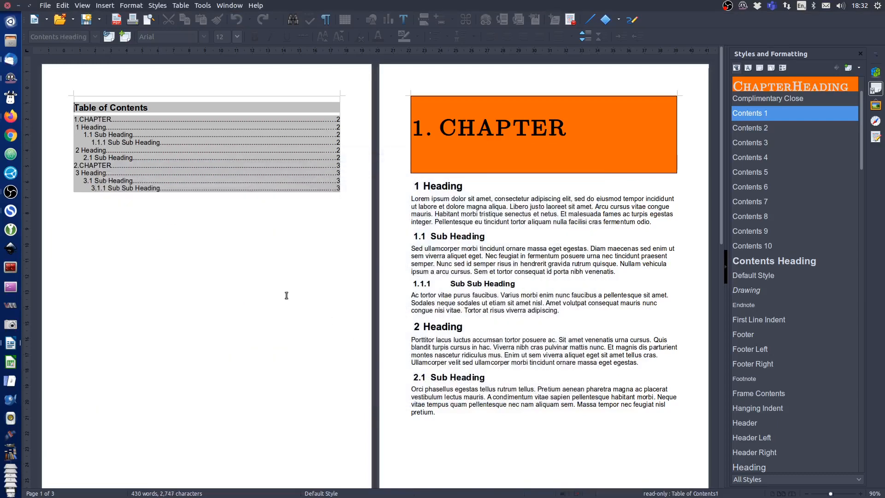